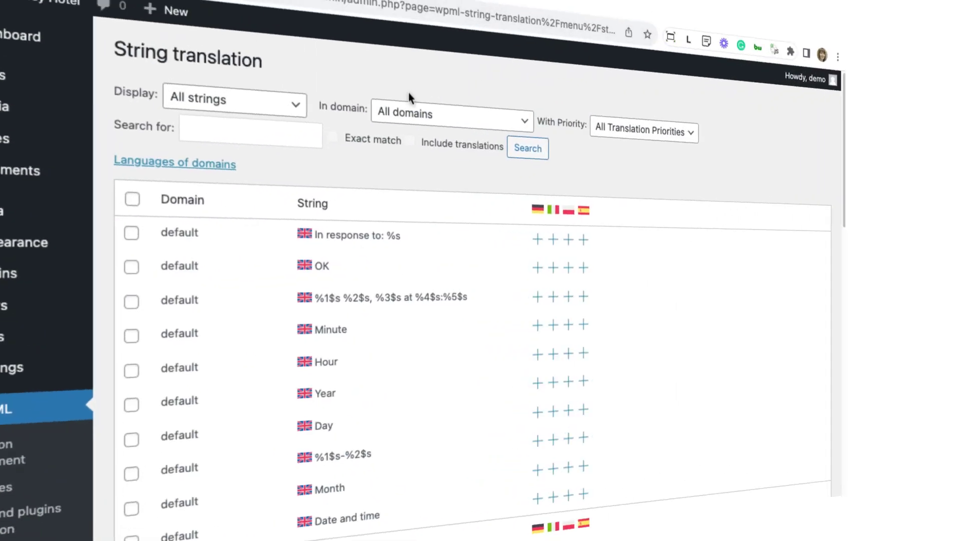
Search registered strings for 'This post might', find no match, then go to admin texts translation
{"action": "left_click", "coordinate": [301, 143]}
{"action": "type", "text": "T"}
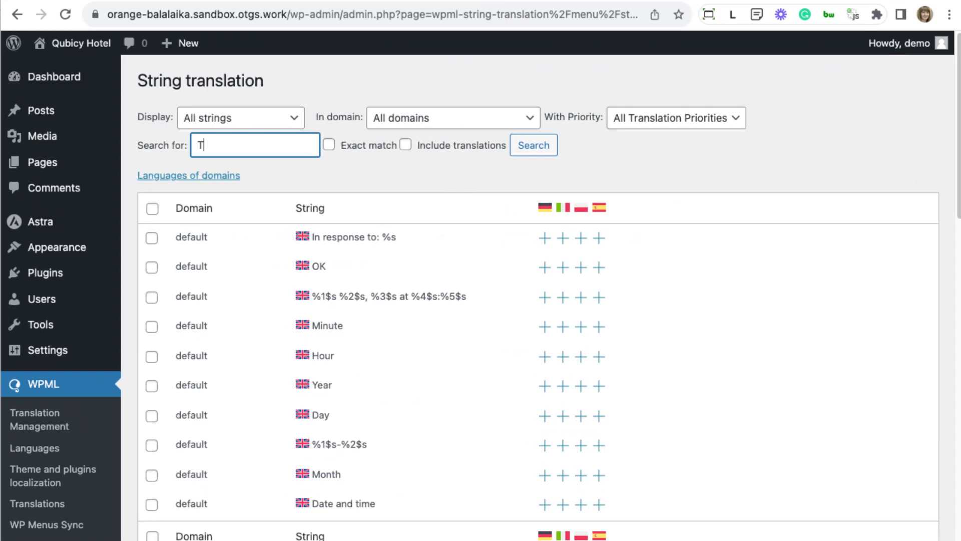
{"action": "type", "text": "his post might"}
{"action": "key", "text": "Return"}
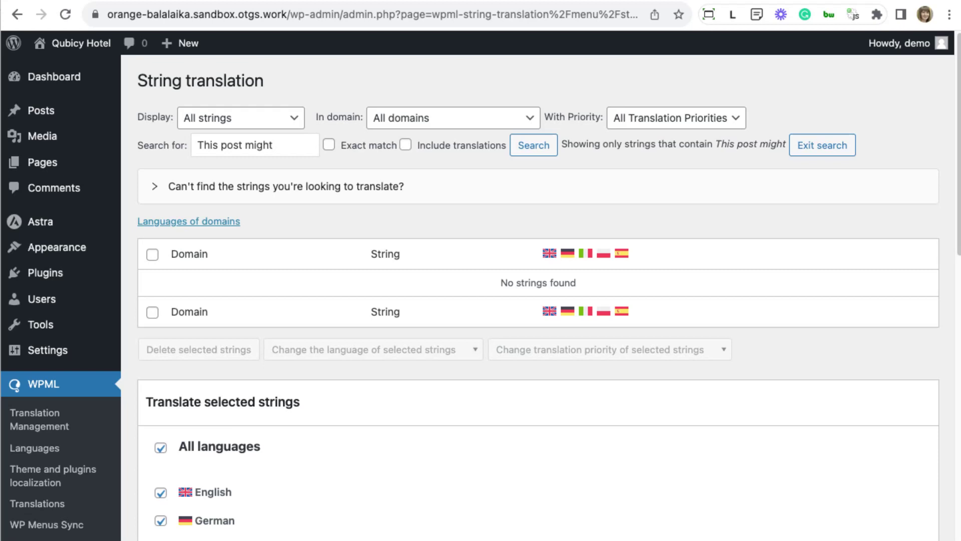
{"action": "scroll", "coordinate": [334, 481], "scroll_direction": "down", "scroll_amount": 10}
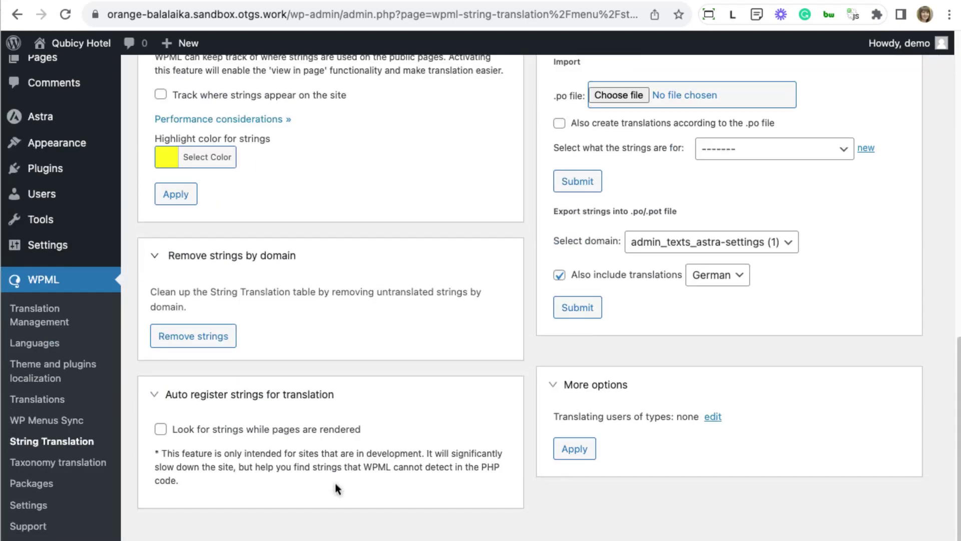
{"action": "scroll", "coordinate": [335, 480], "scroll_direction": "down", "scroll_amount": 1}
{"action": "left_click", "coordinate": [244, 523]}
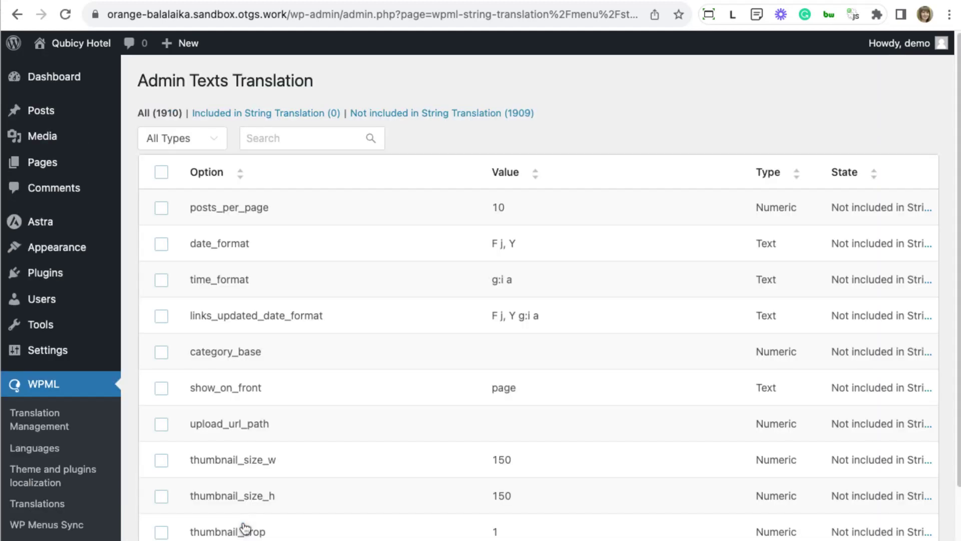
Find 'This post might' in admin texts and add the ctaText option to String Translation
{"action": "left_click", "coordinate": [302, 138]}
{"action": "type", "text": "This post m"}
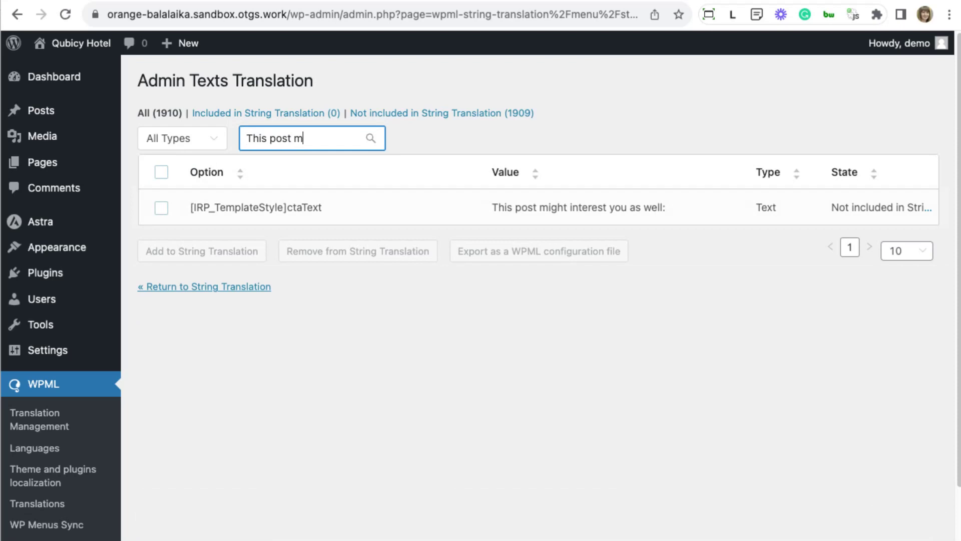
{"action": "type", "text": "ight"}
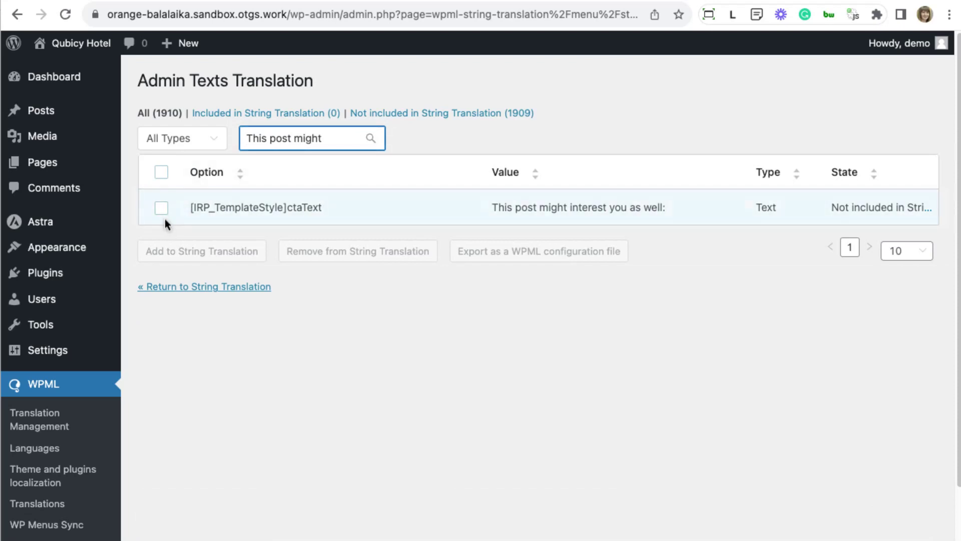
{"action": "left_click", "coordinate": [162, 208]}
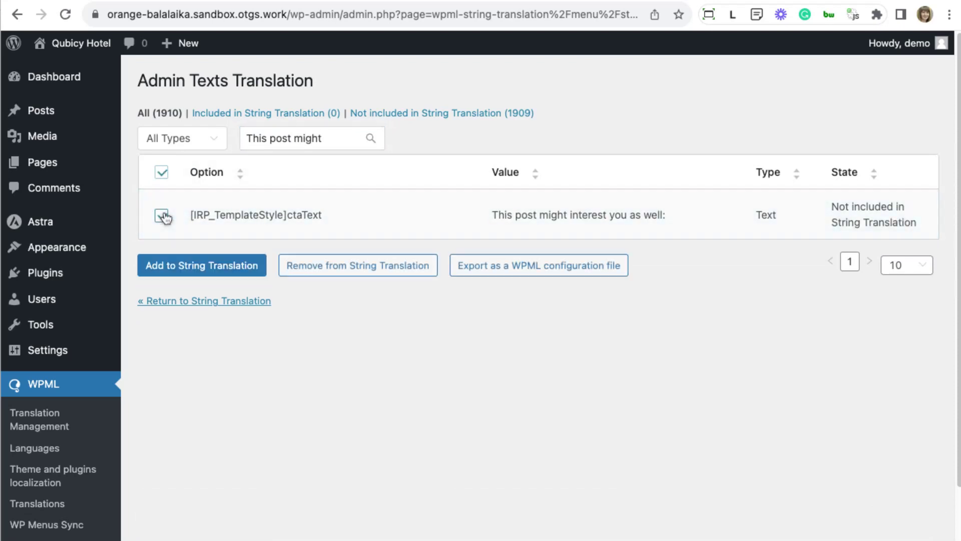
{"action": "left_click", "coordinate": [182, 269]}
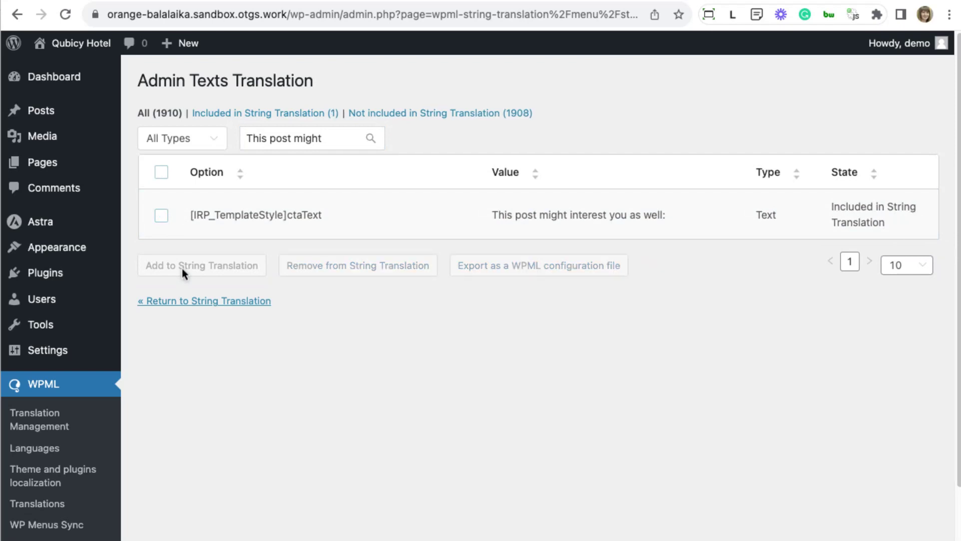
Back in the String Translation list, open the Spanish translation editor for the ctaText string
{"action": "left_click", "coordinate": [188, 302]}
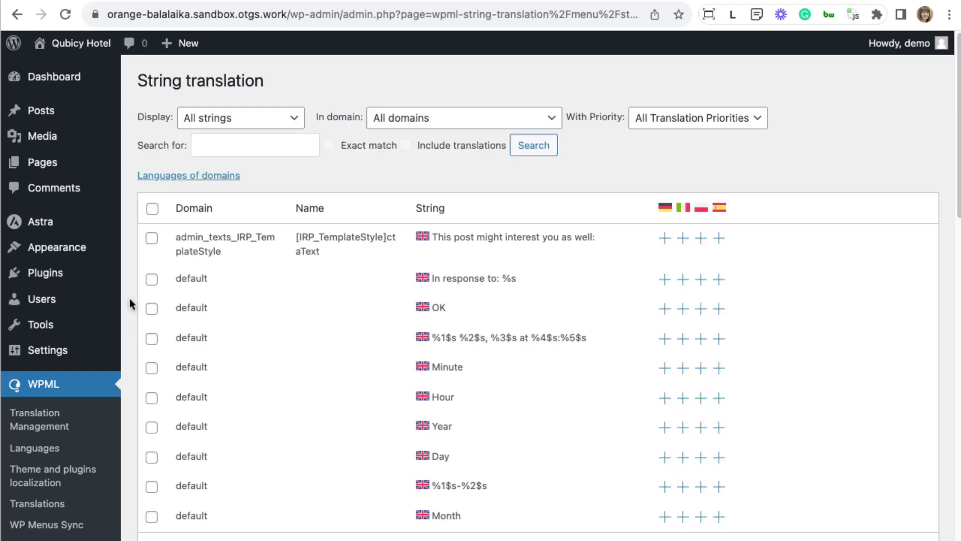
{"action": "left_click", "coordinate": [719, 238]}
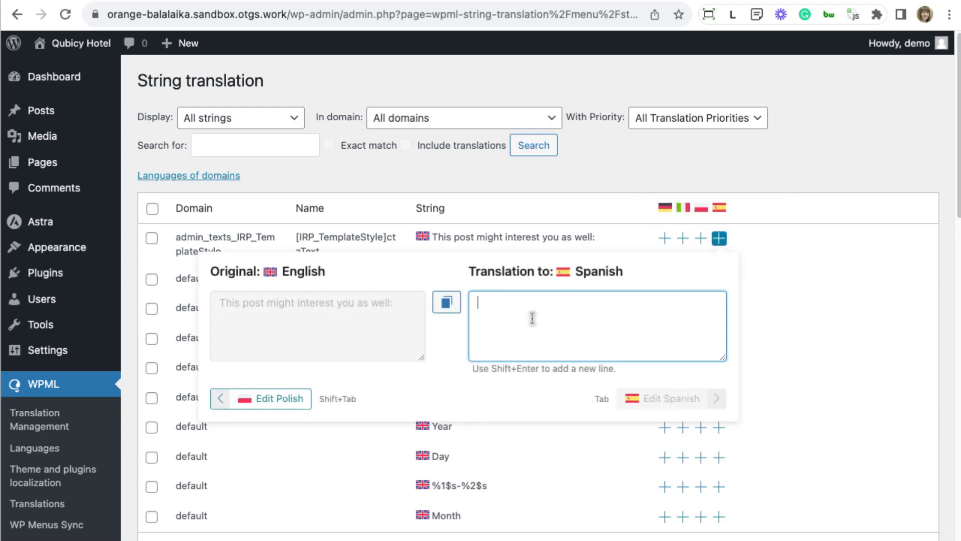
{"action": "type", "text": "Esta publicación podría interesarte"}
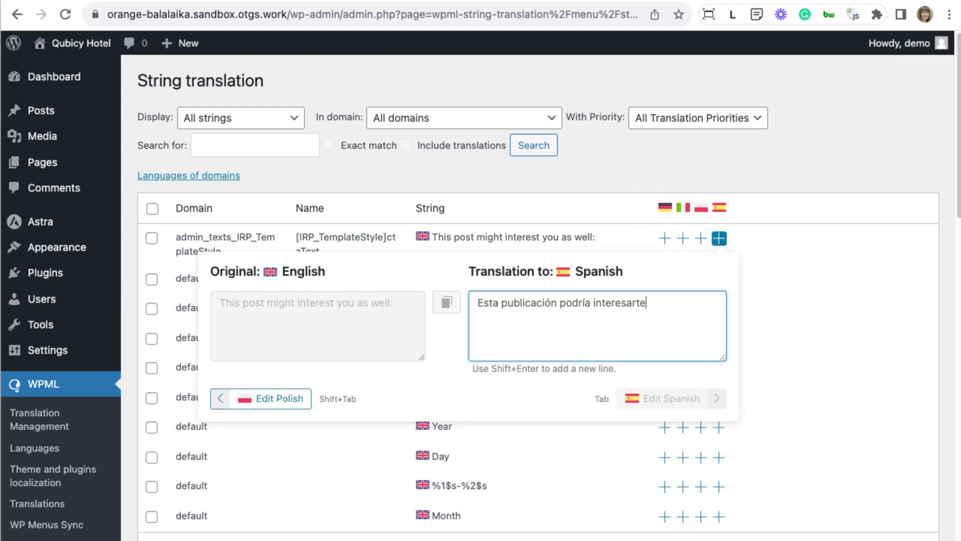
{"action": "type", "text": ":"}
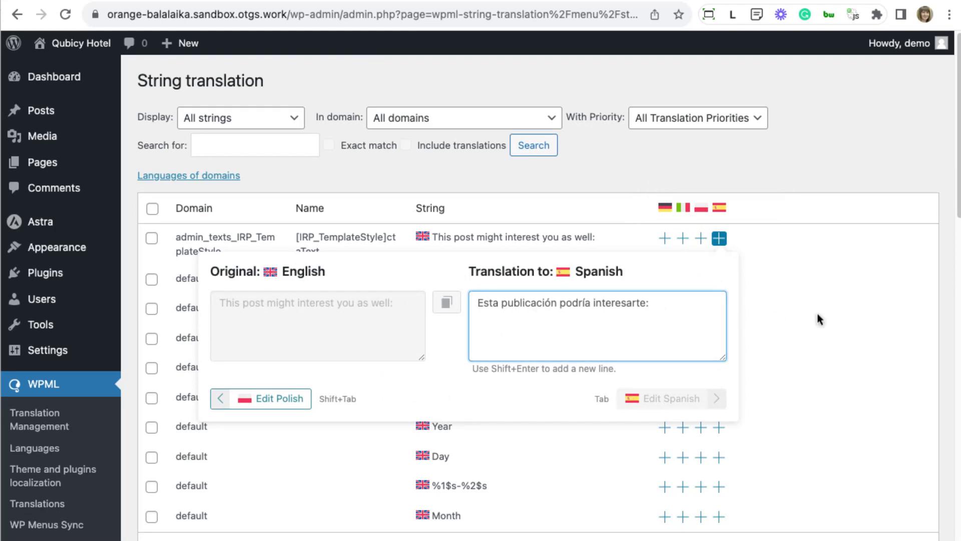